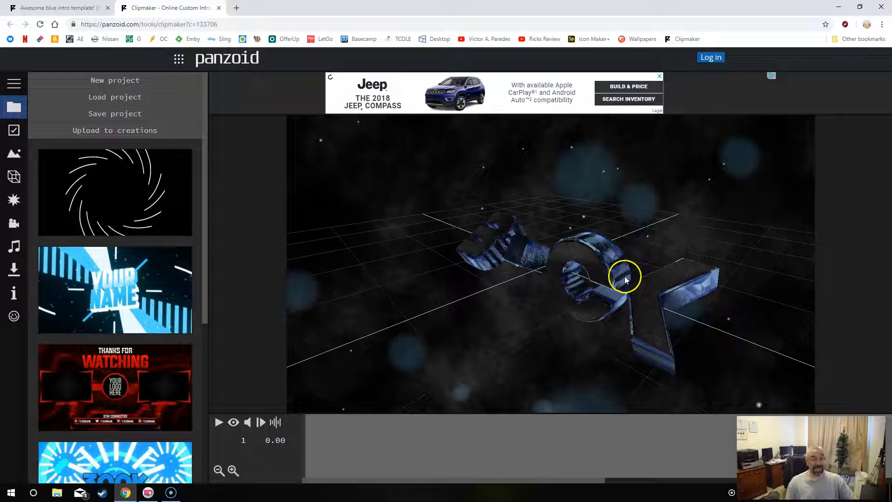
Set the project's video length to 10.0 seconds in the basic settings.
click(14, 132)
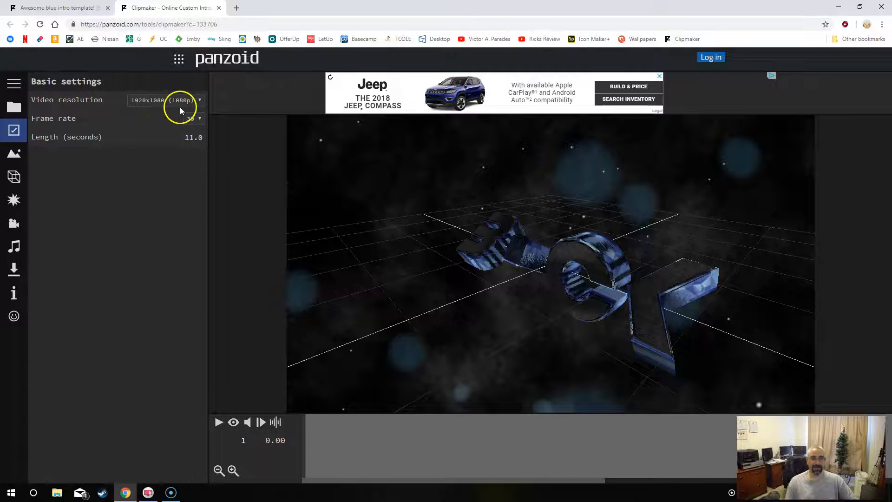
click(194, 122)
click(193, 172)
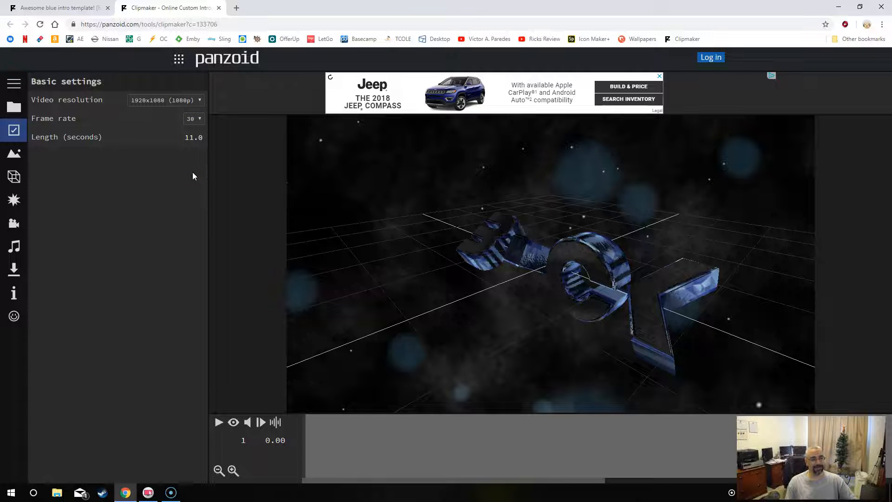
click(191, 138)
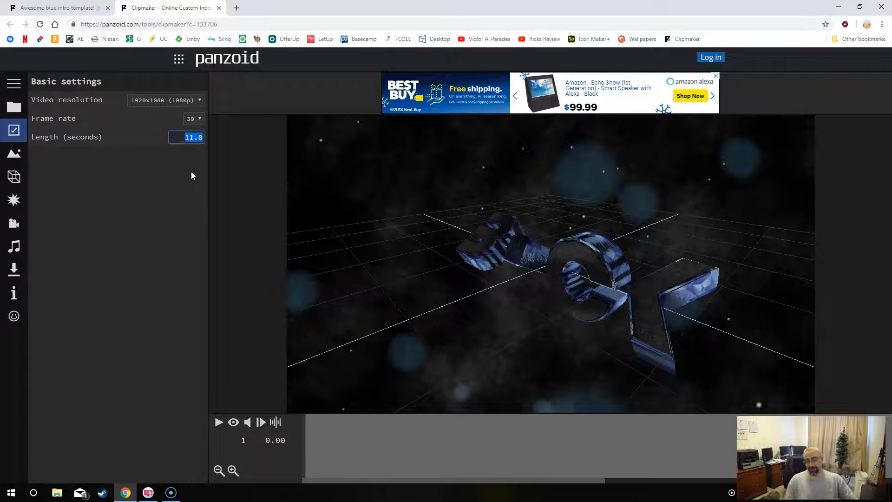
text(10.0)
key(Return)
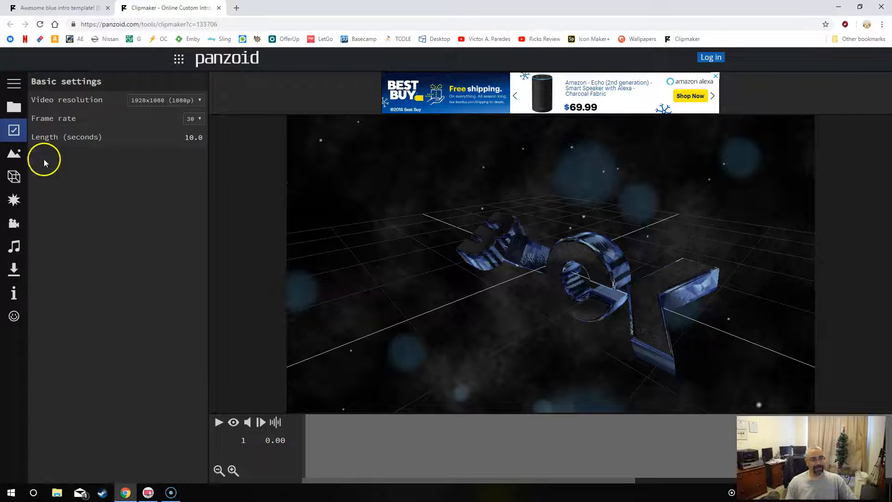
Replace the letter in both text objects of group B with r.
click(14, 177)
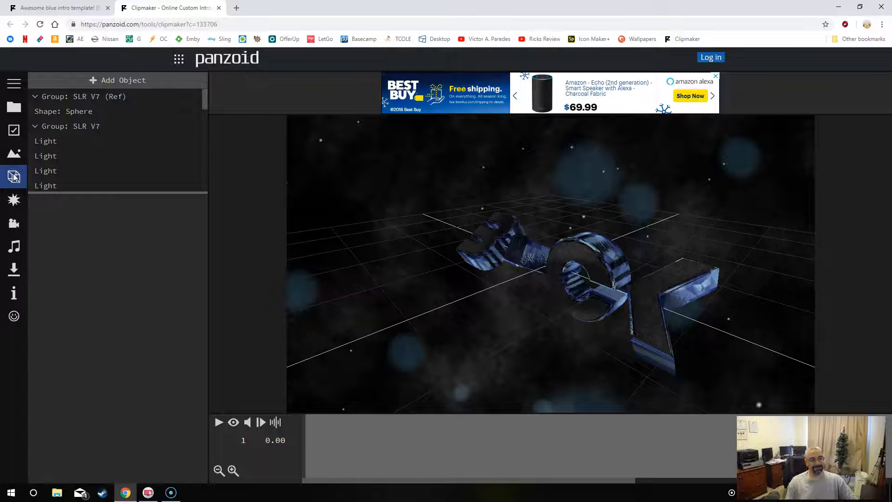
drag(204, 96, 193, 123)
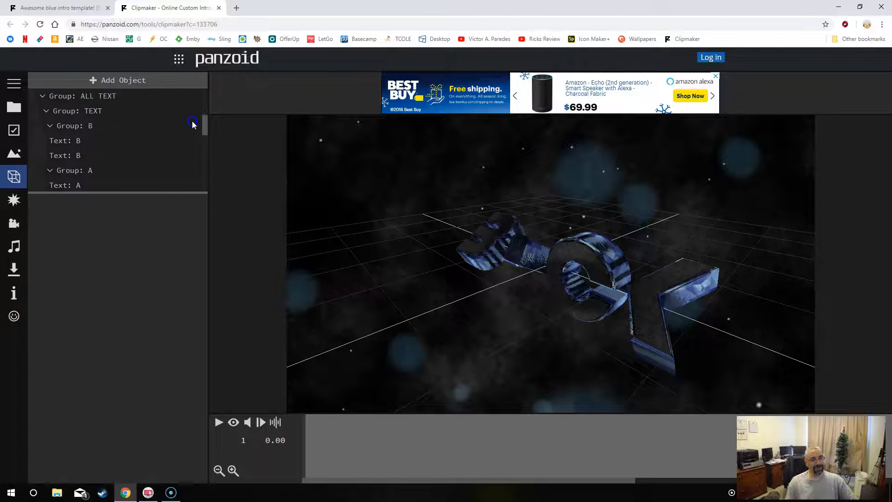
click(102, 140)
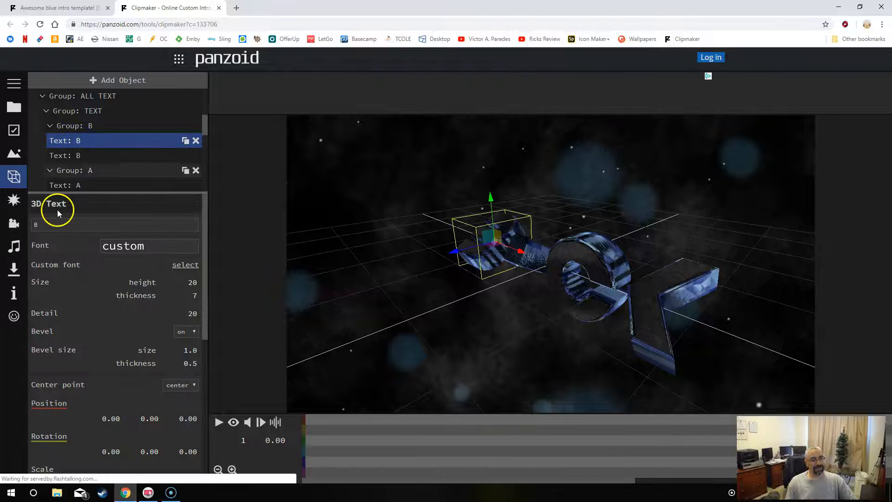
click(34, 224)
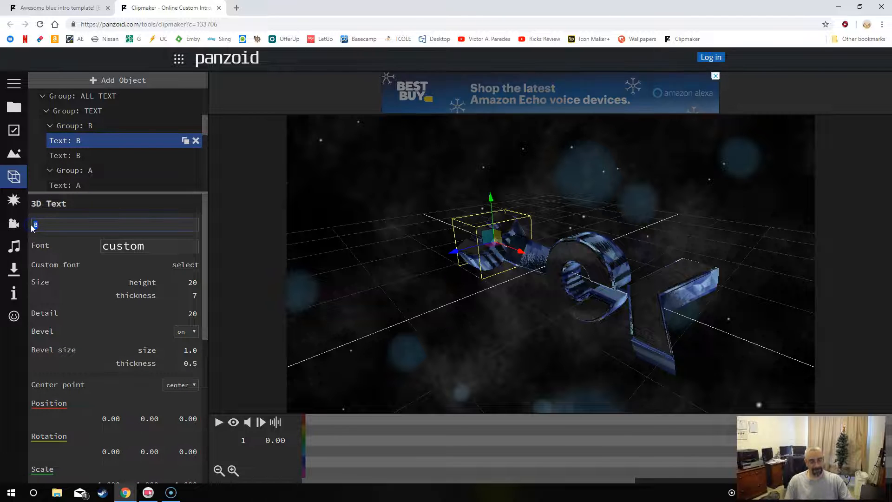
text(r)
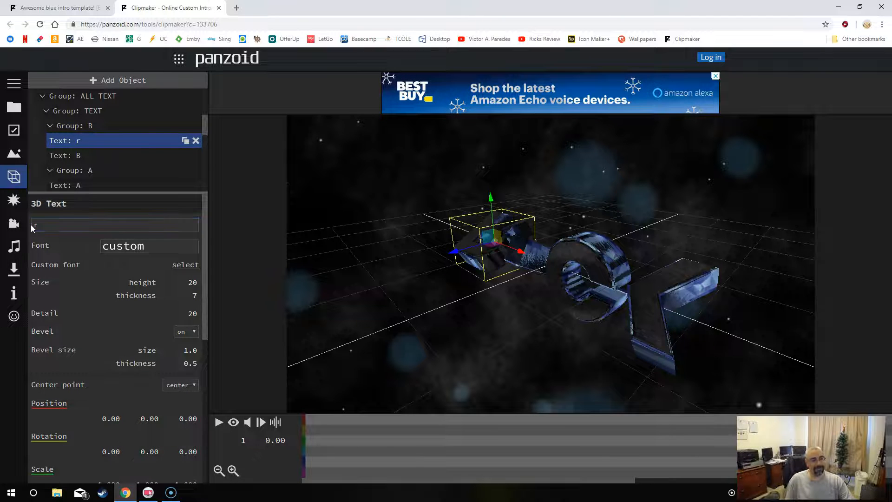
click(85, 155)
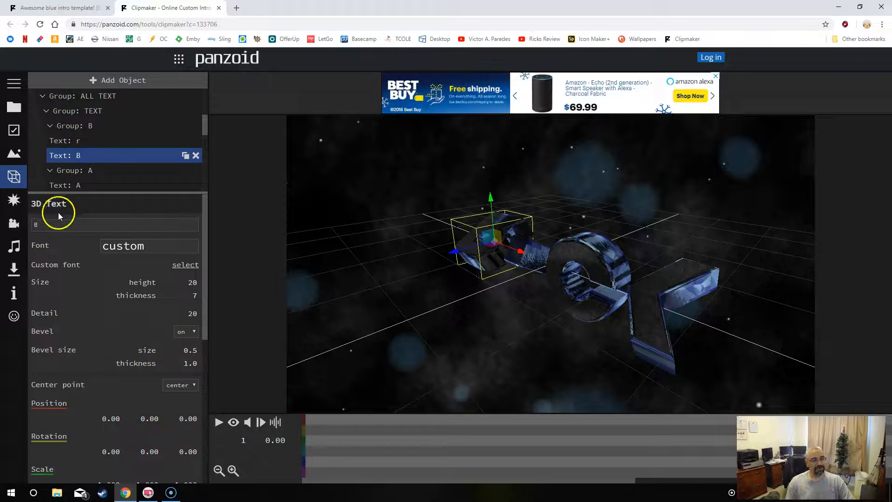
text(r)
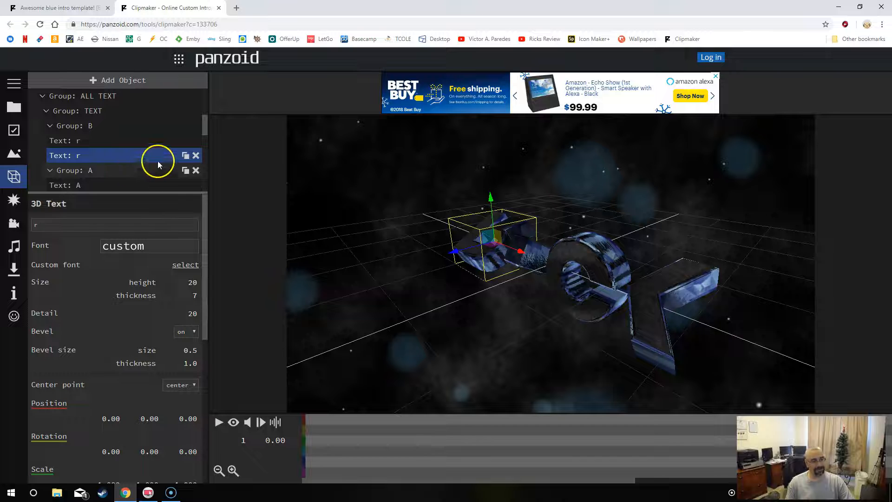
Rename group A to I and replace the letter in both of its text objects with I.
click(115, 171)
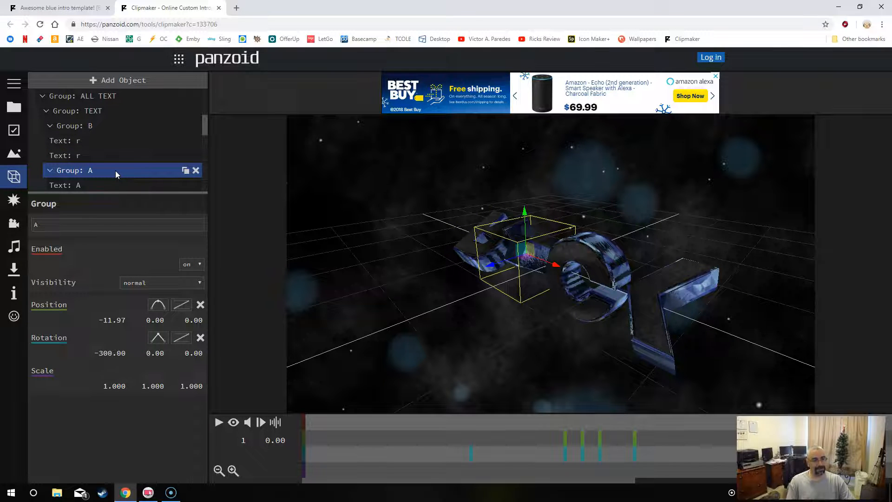
click(37, 224)
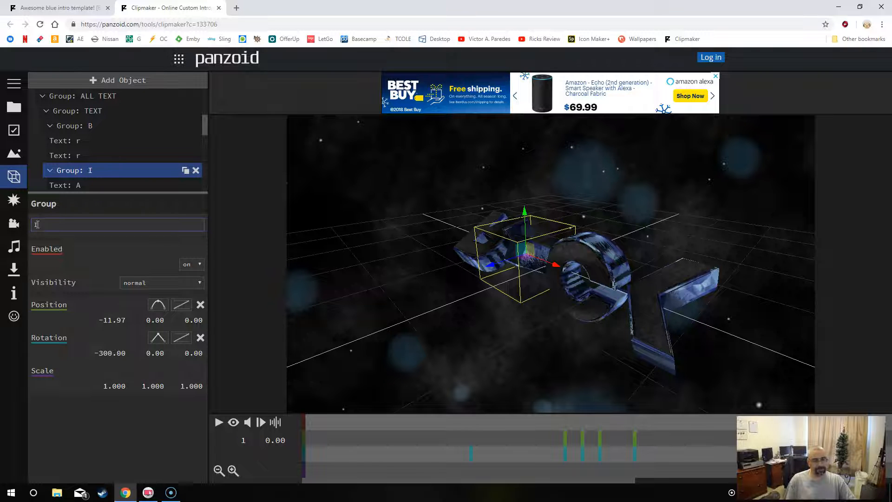
click(95, 185)
drag(56, 225, 32, 224)
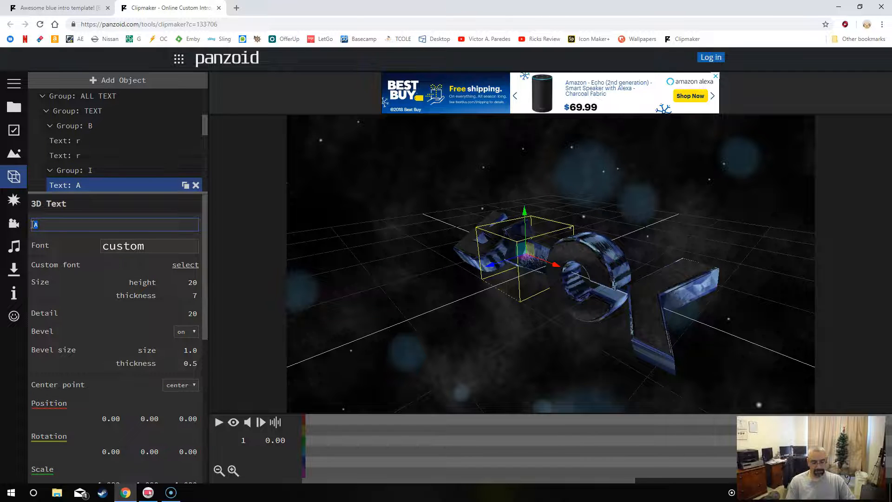
text(I)
key(Return)
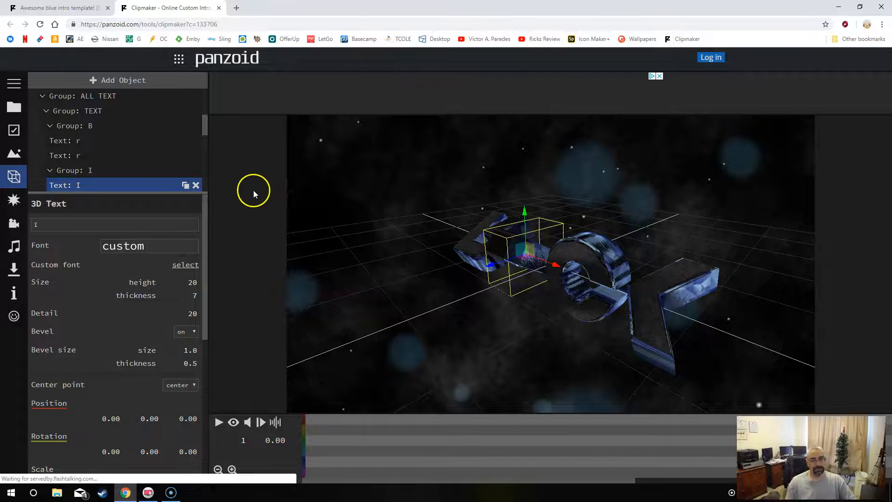
drag(205, 130, 205, 145)
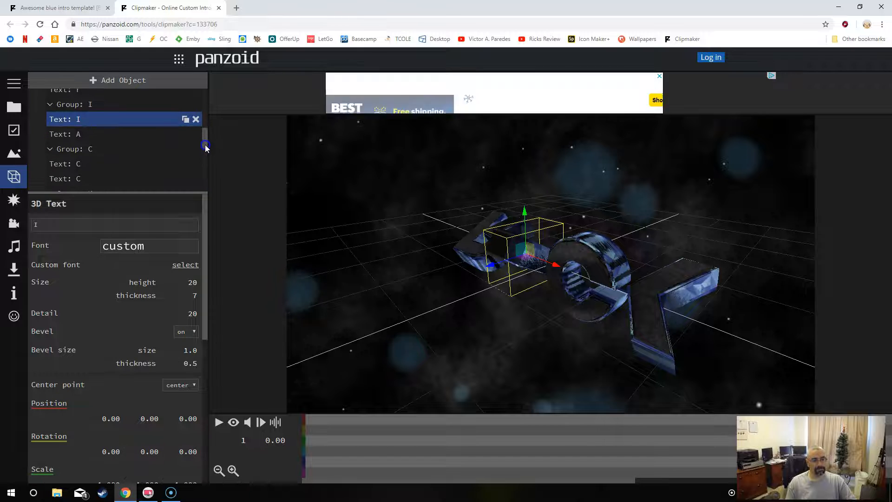
click(96, 132)
drag(50, 221, 32, 223)
text(I)
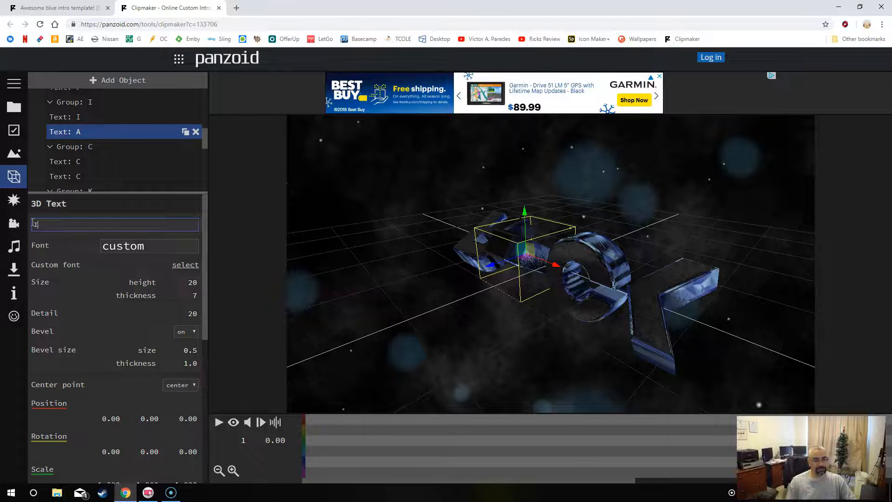
click(101, 148)
drag(41, 225, 29, 225)
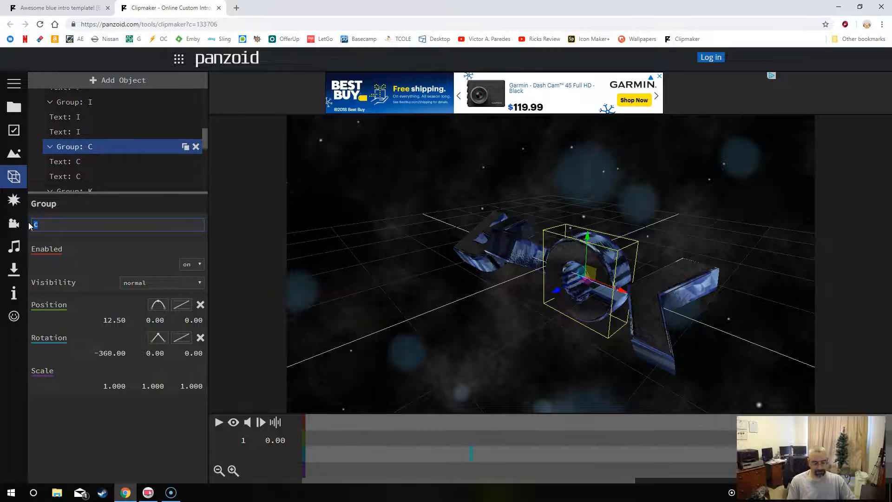
drag(203, 138, 205, 149)
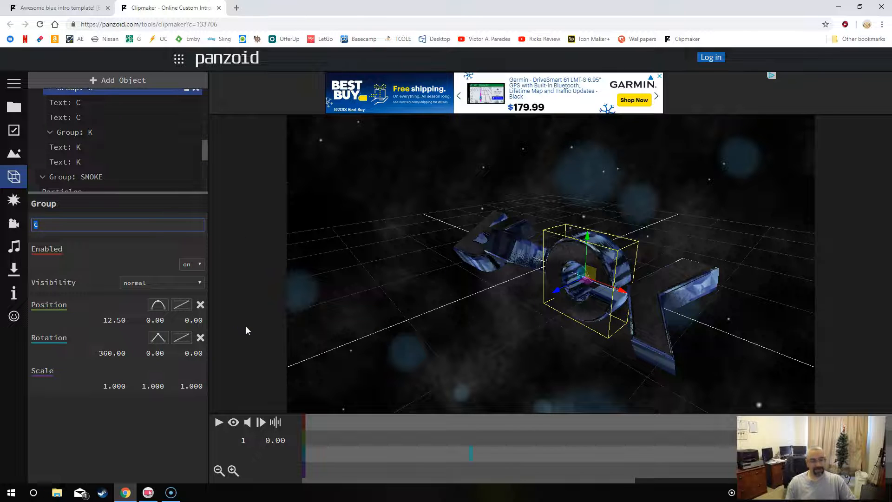
Toggle the audio, enable the render preview, and play part of the intro to check the edited letters.
click(248, 424)
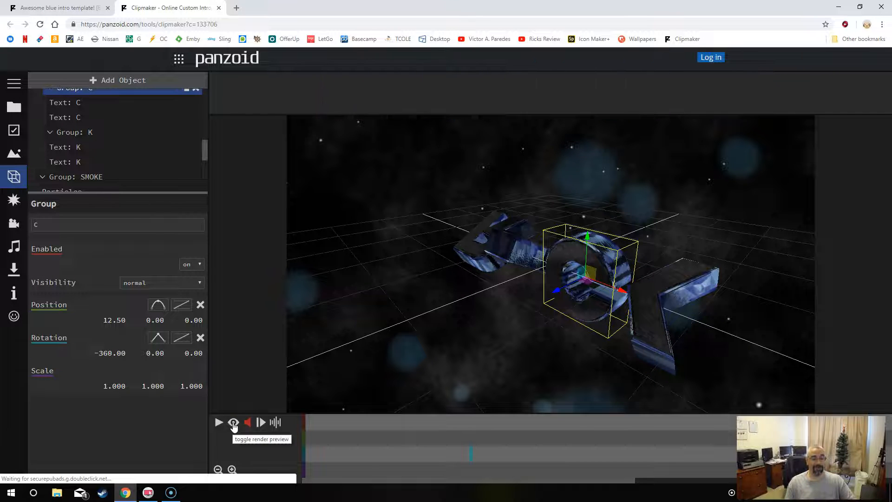
click(234, 424)
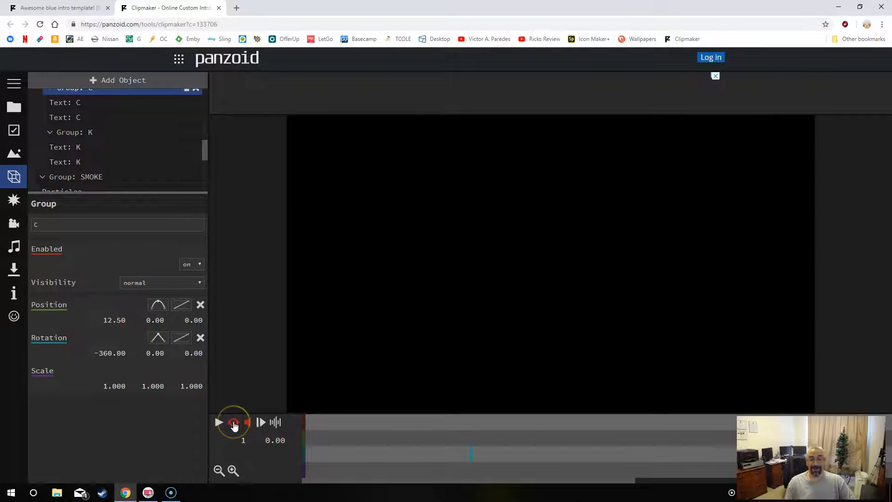
click(219, 423)
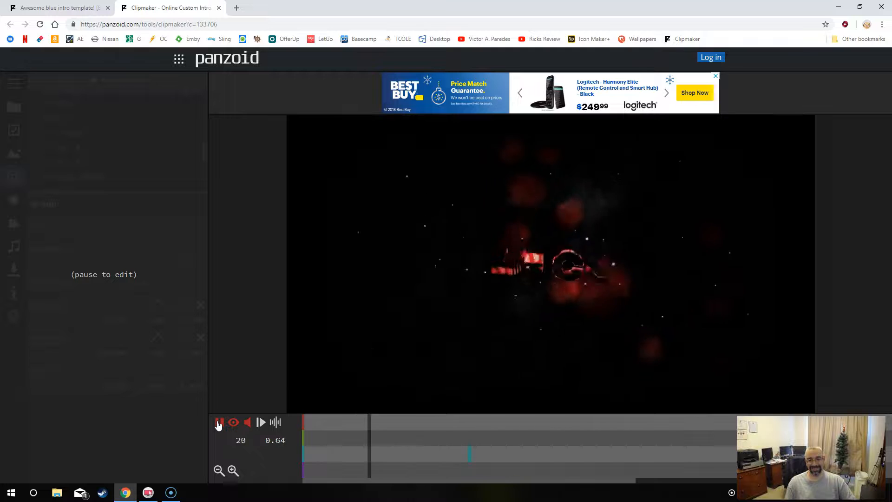
click(219, 423)
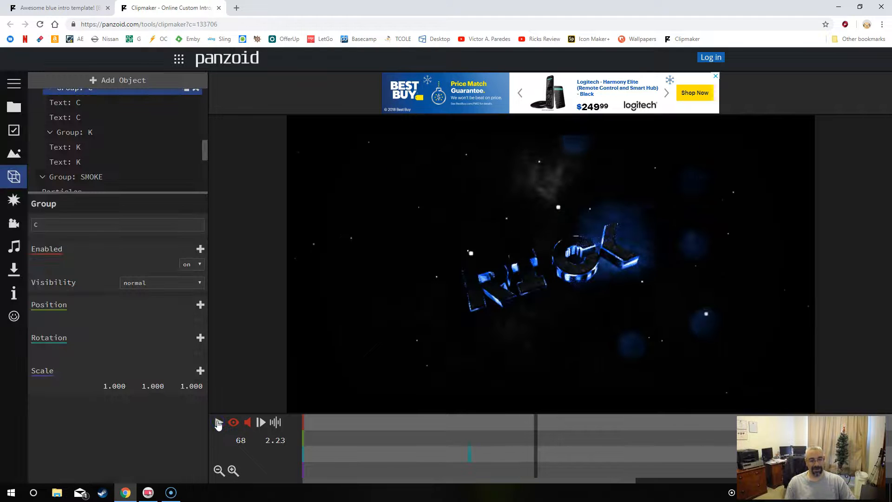
click(217, 423)
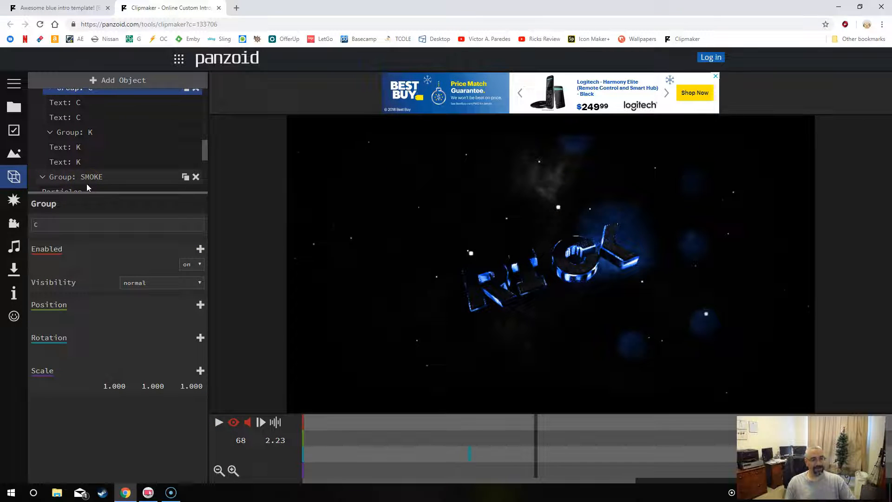
Start rendering the video for download in extreme quality (slow) mode with the .mkv (vp8/opus) format.
click(13, 270)
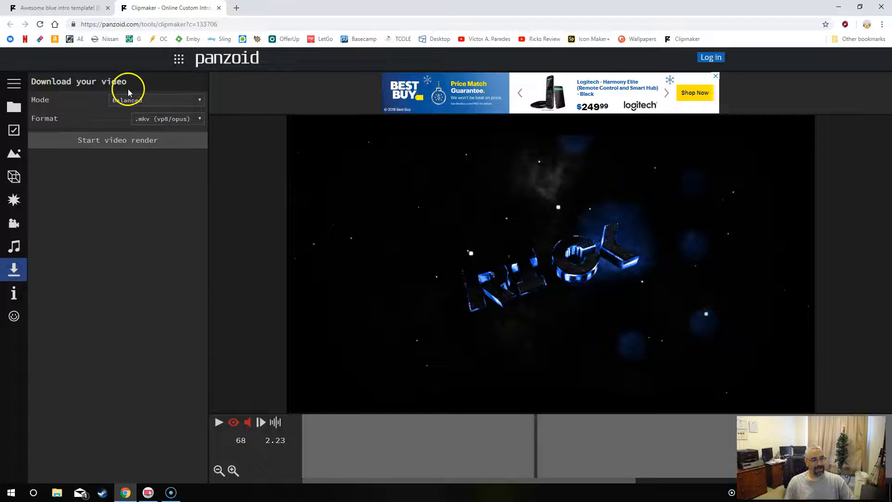
click(137, 100)
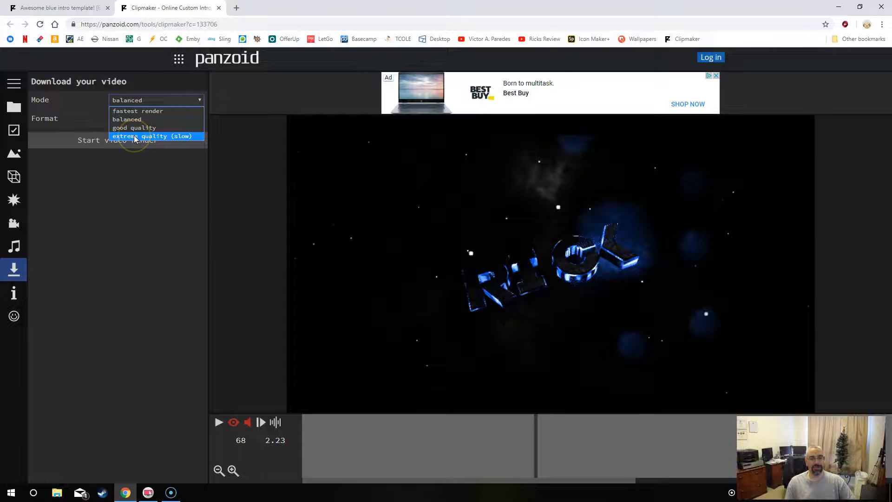
click(135, 137)
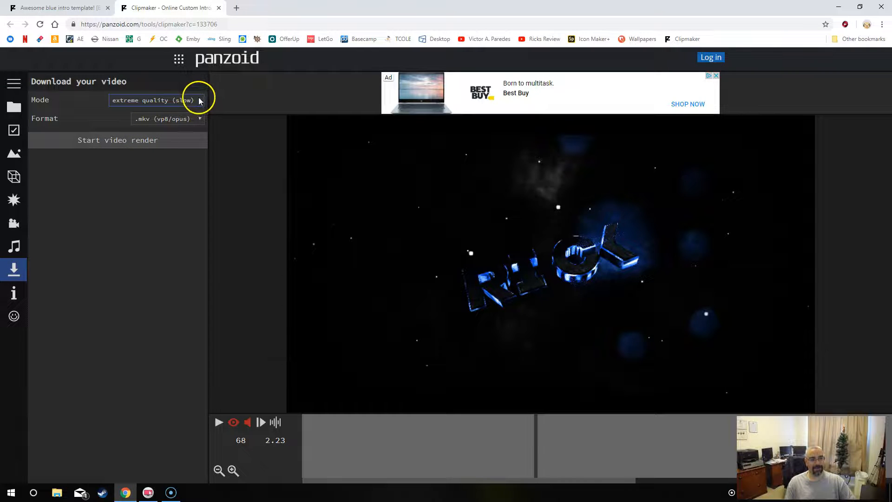
click(153, 119)
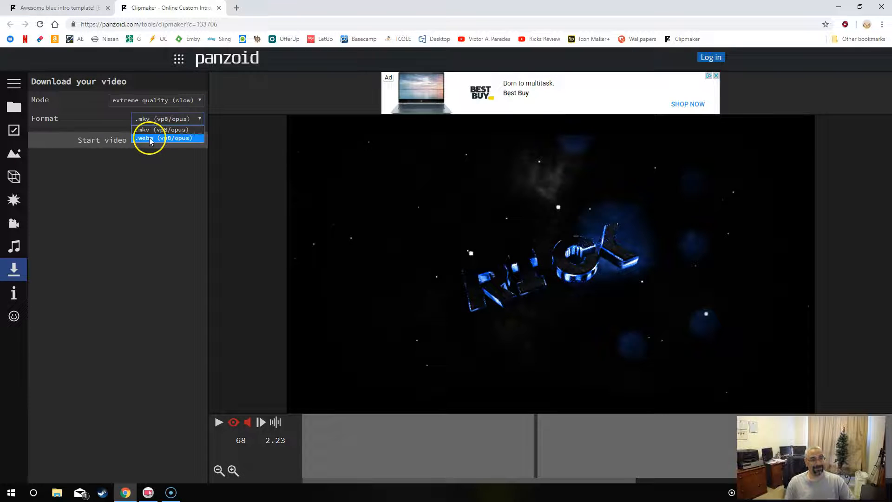
click(152, 170)
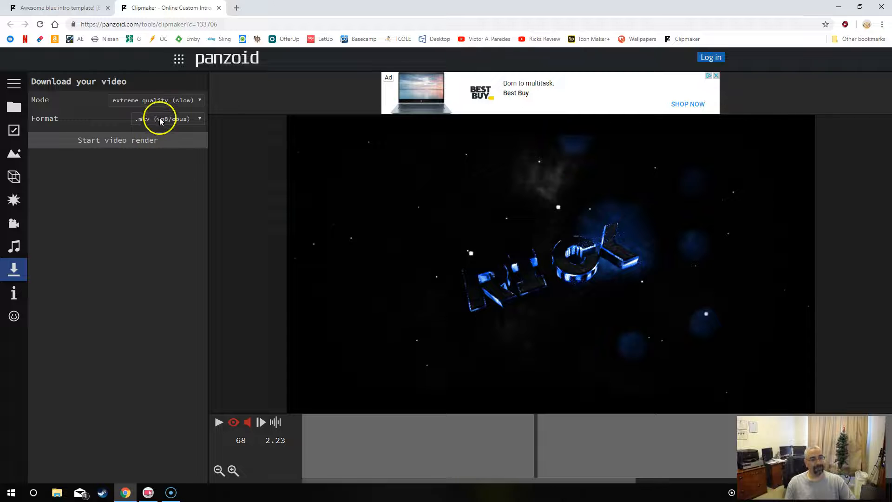
click(100, 147)
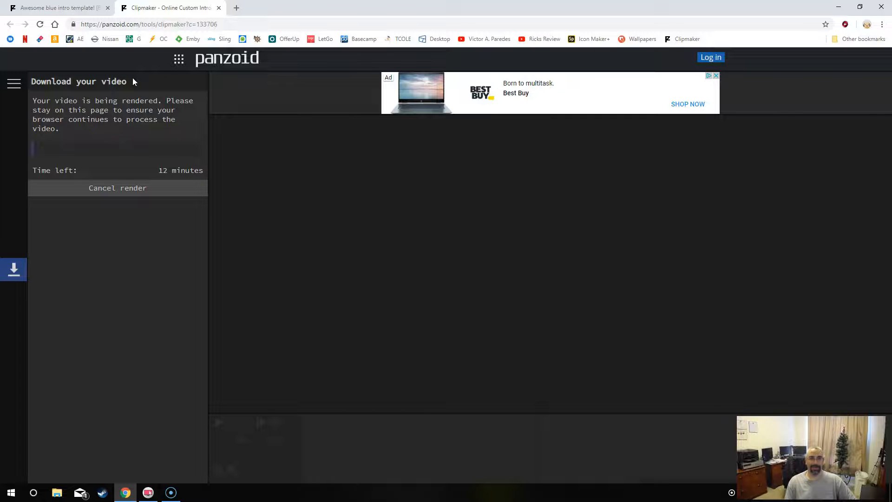
Close the browser window while the video is rendering.
click(219, 8)
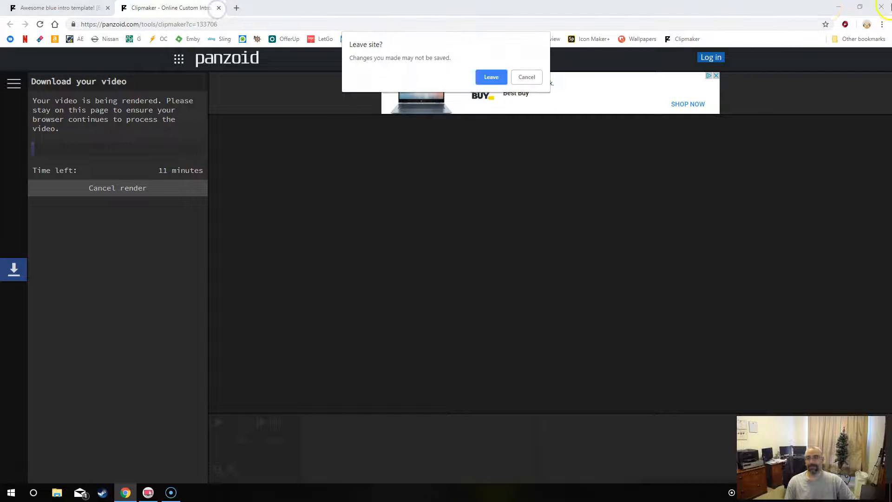
click(527, 77)
click(882, 7)
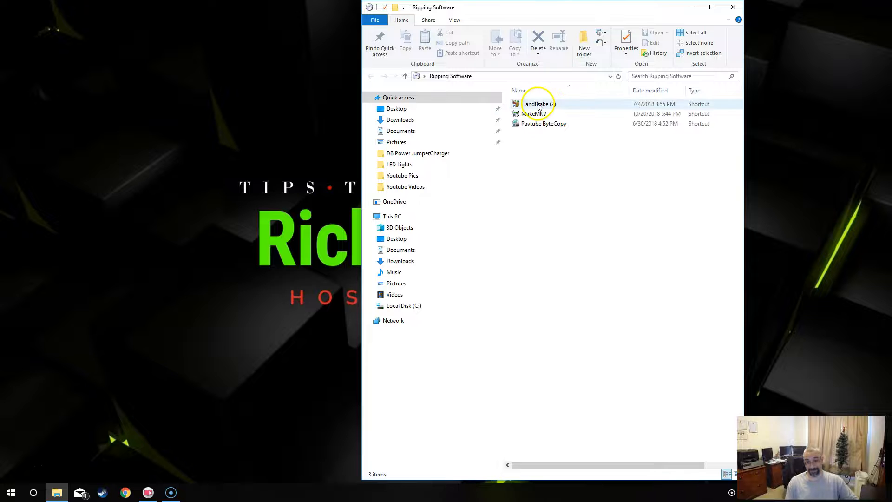
Launch HandBrake from the Ripping Software folder and open the single video file Recording #45 from the Desktop as the source.
click(539, 107)
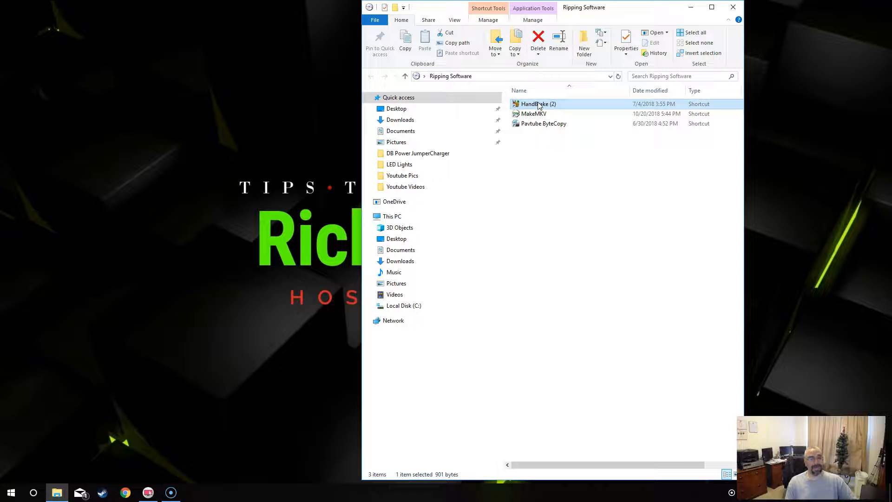
double_click(539, 104)
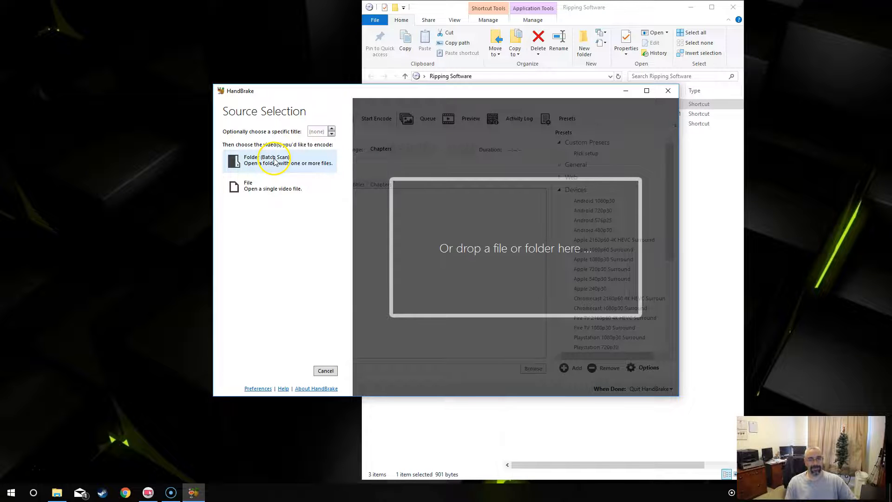
click(252, 189)
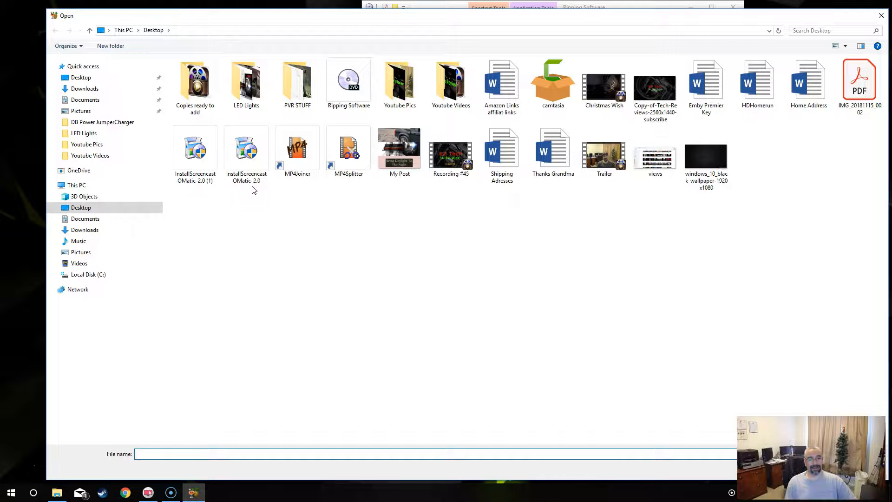
double_click(455, 161)
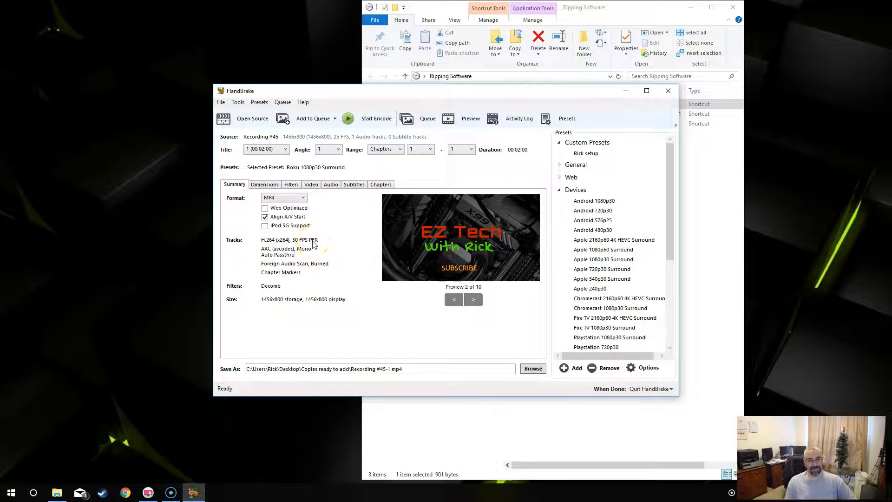
Check the available output formats without changing the selection, and look through the device presets down to the Roku and Xbox entries.
click(272, 202)
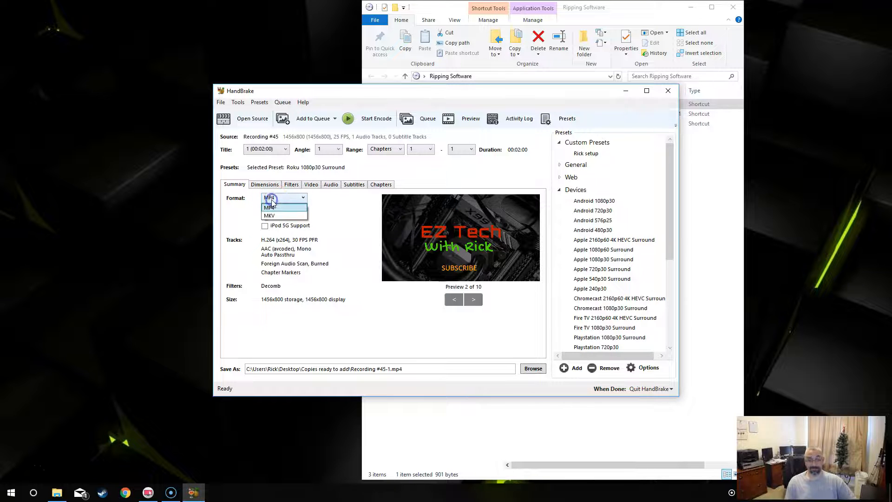
click(232, 215)
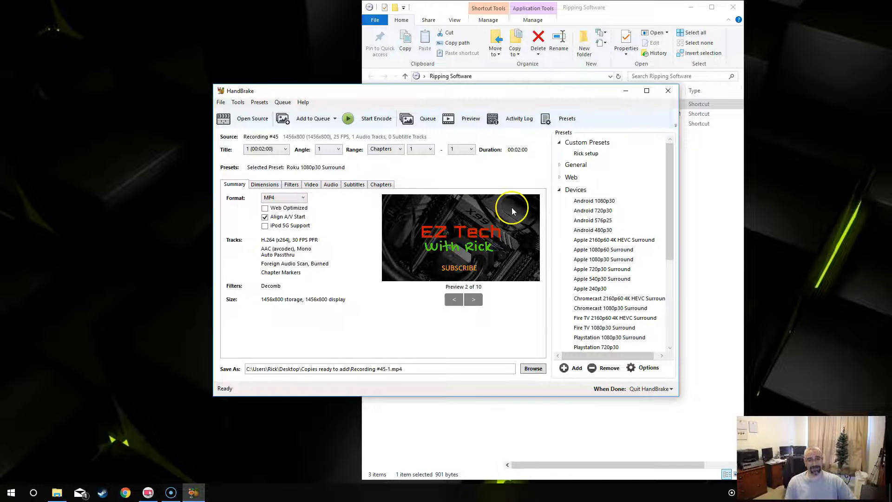
drag(670, 228, 673, 291)
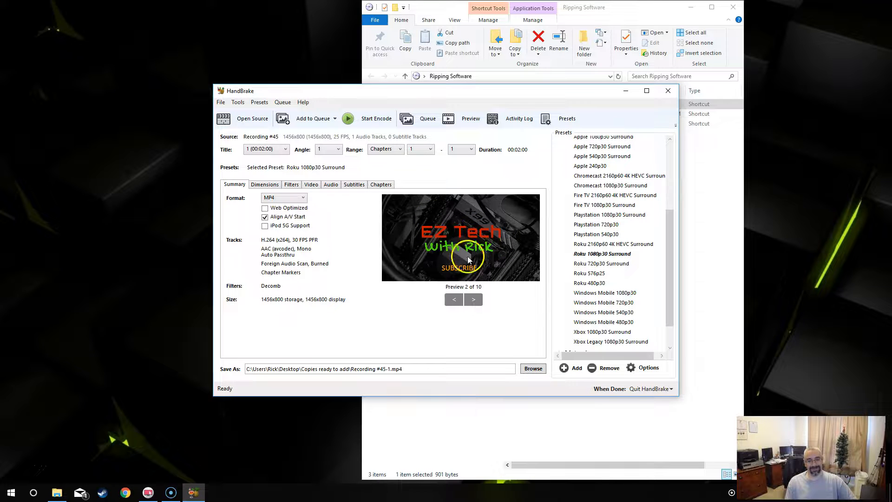
Add the Recording #45 encode to the queue as MP4 with the Roku 1080p30 Surround preset and close HandBrake.
click(311, 120)
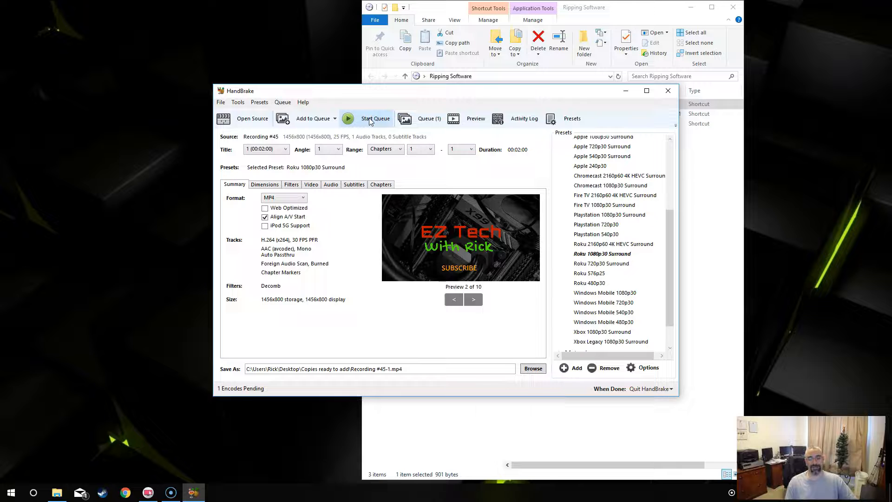
click(668, 91)
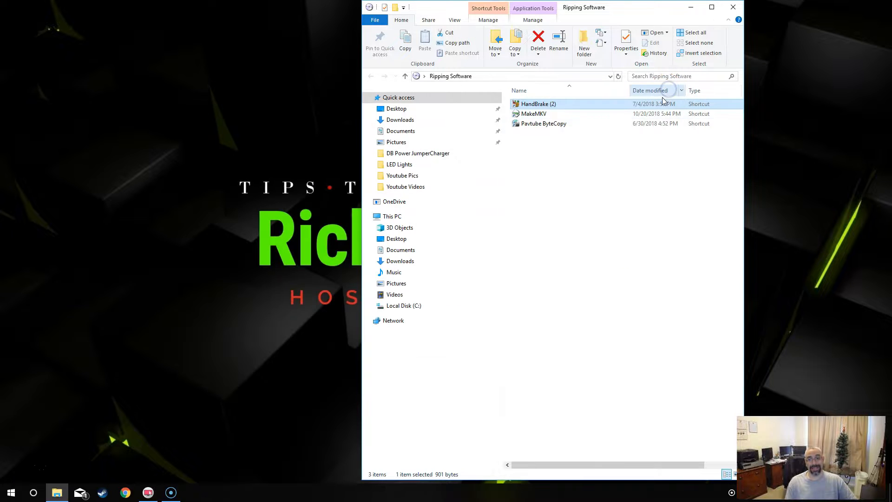